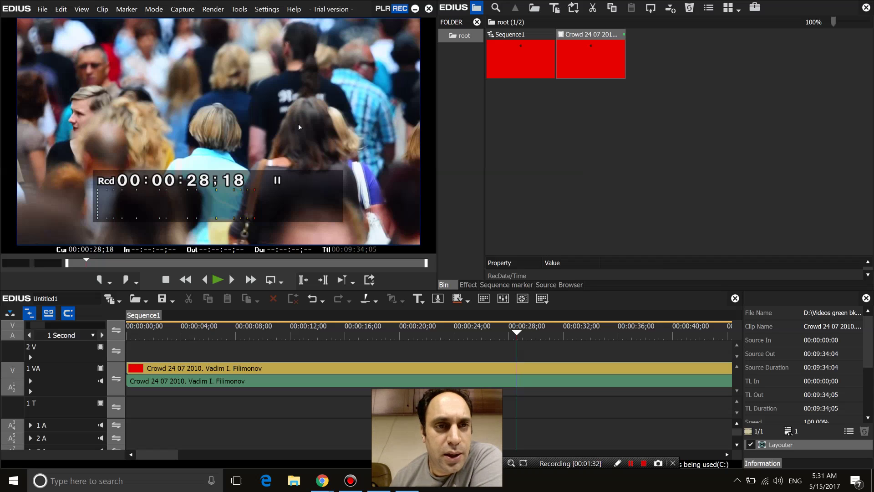
# Turn on Proxy Mode for the project.
pyautogui.click(155, 10)
pyautogui.click(154, 10)
pyautogui.click(154, 10)
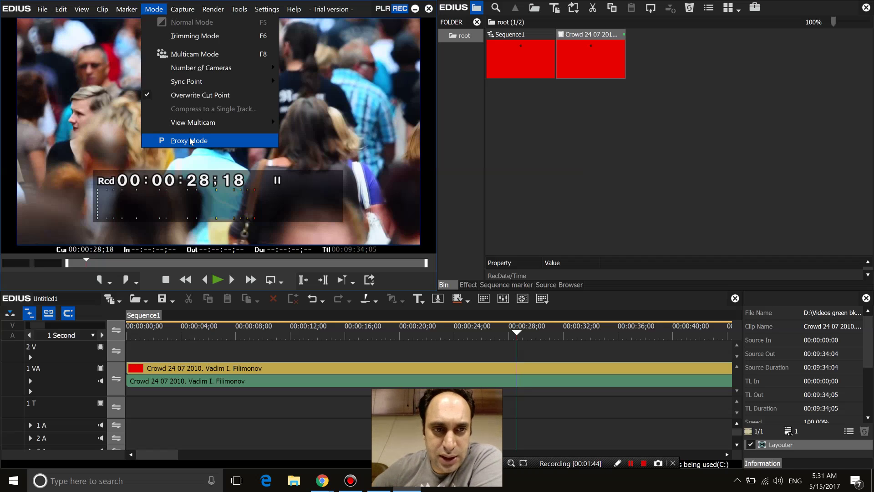
pyautogui.click(190, 140)
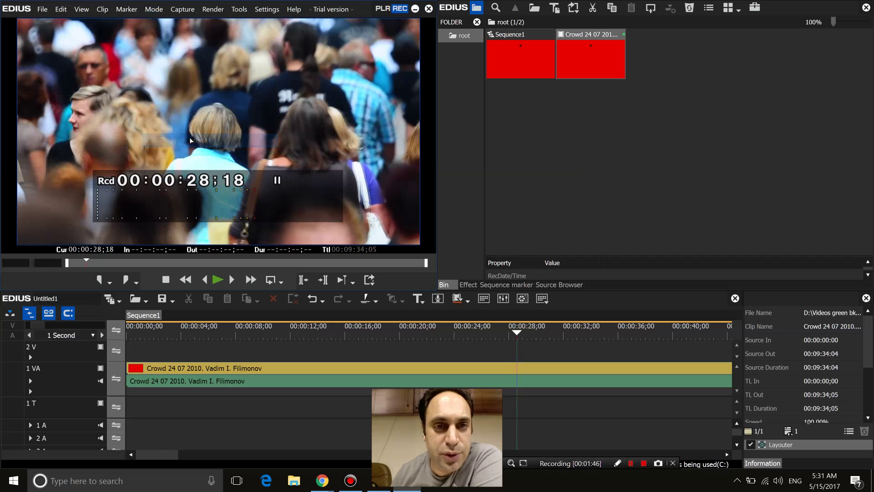
# Select the Crowd clip on track 1 VA and move the timeline playhead to about 00:00:21;06.
pyautogui.click(253, 371)
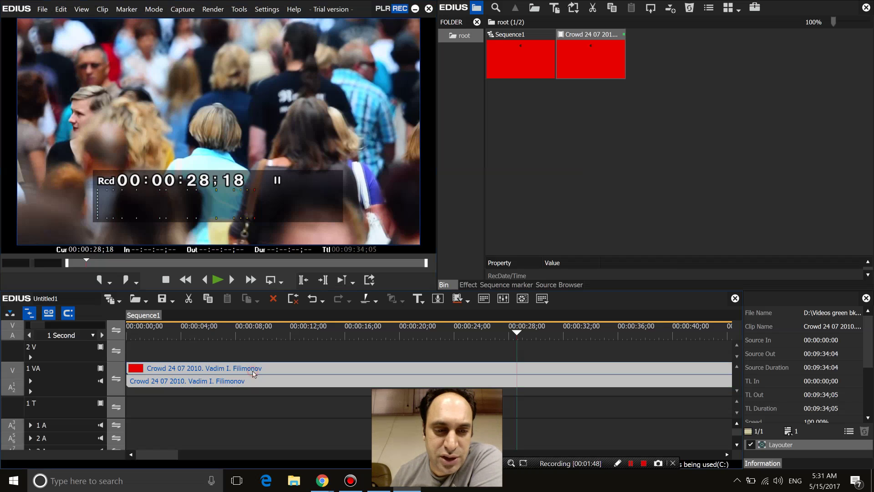
pyautogui.click(370, 338)
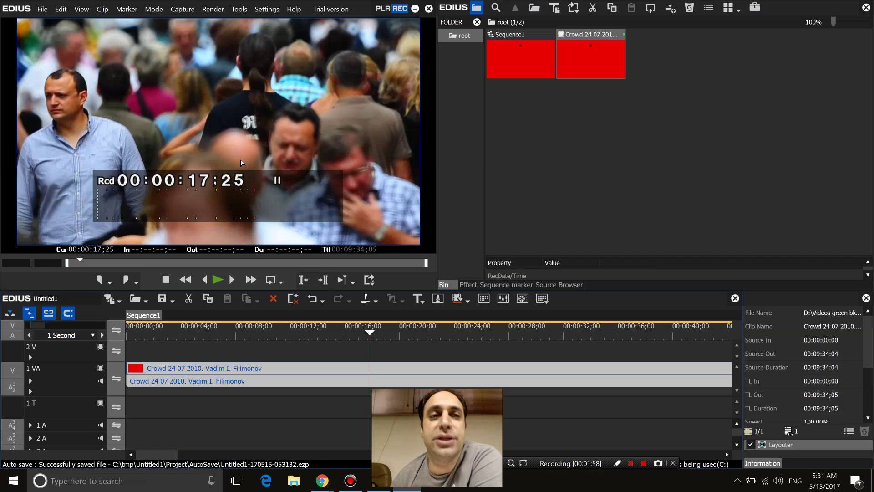
pyautogui.click(164, 12)
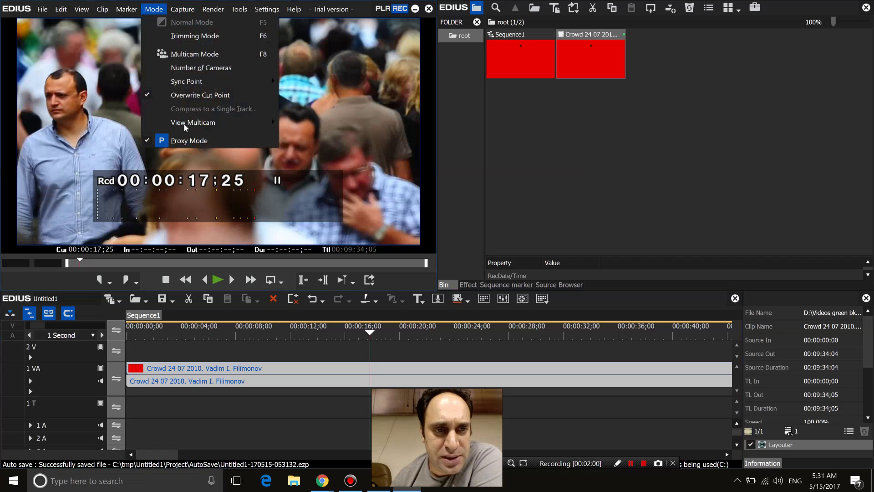
pyautogui.click(415, 335)
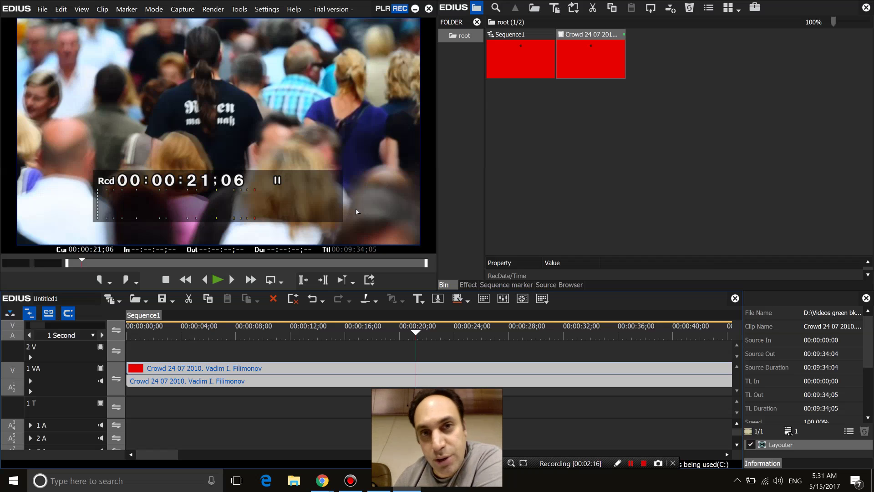
# Switch Proxy Mode off and back on while the Crowd clip stays selected.
pyautogui.click(154, 9)
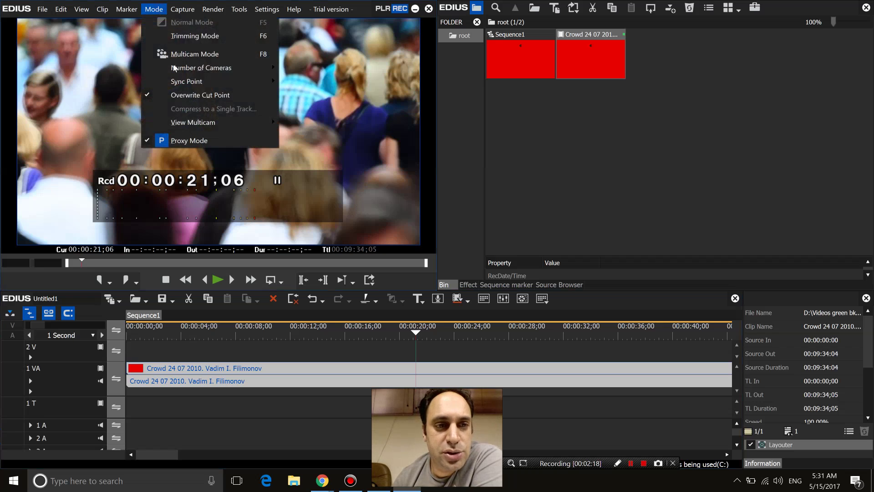
pyautogui.click(181, 140)
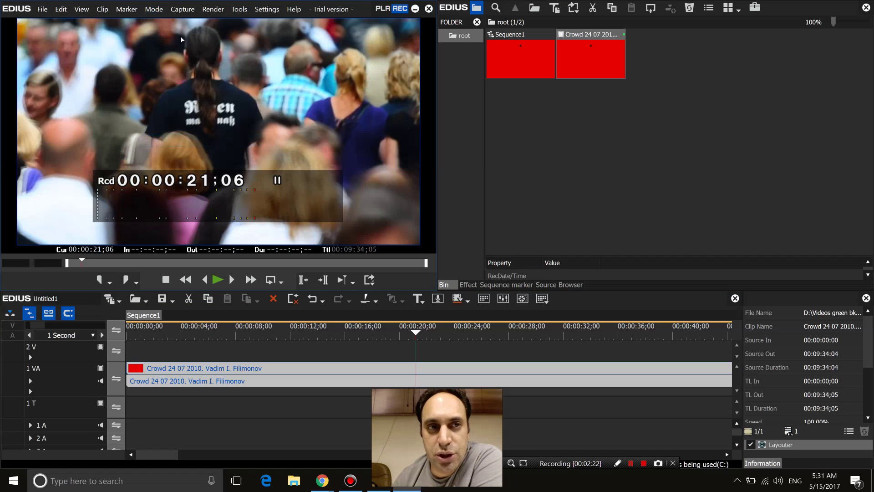
pyautogui.click(154, 9)
pyautogui.click(174, 141)
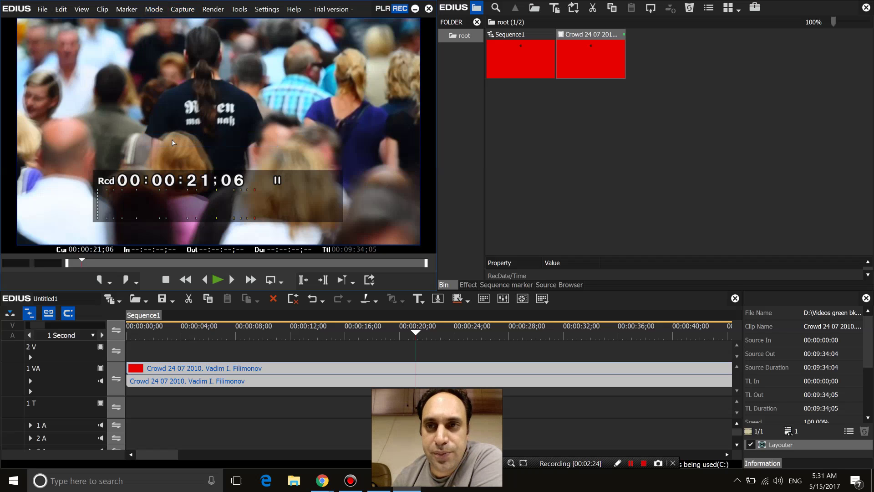
# Turn off Proxy Mode.
pyautogui.click(164, 10)
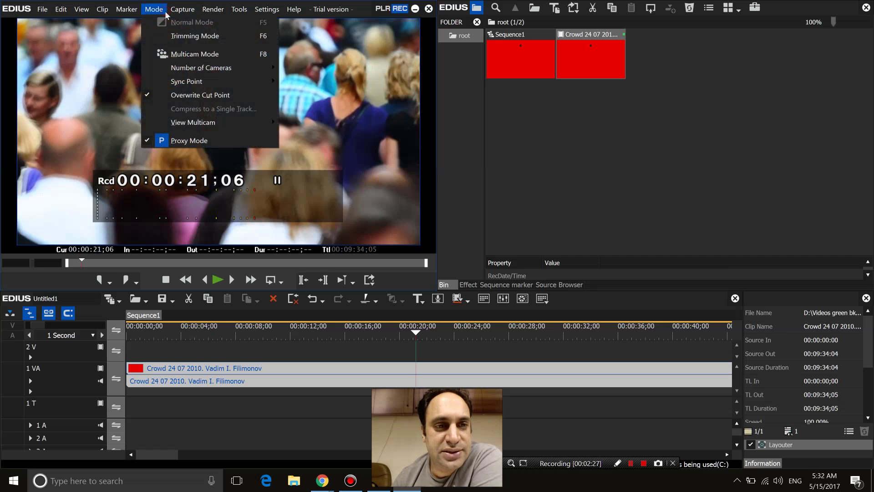
pyautogui.click(365, 366)
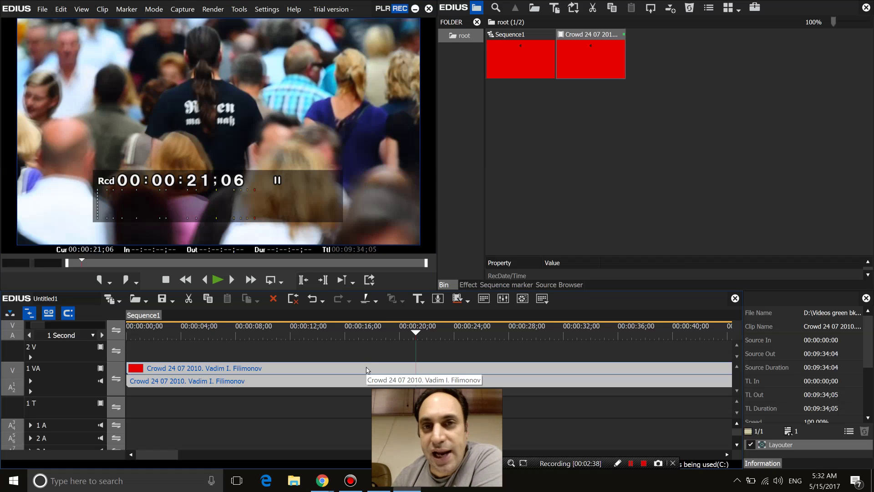
pyautogui.click(162, 13)
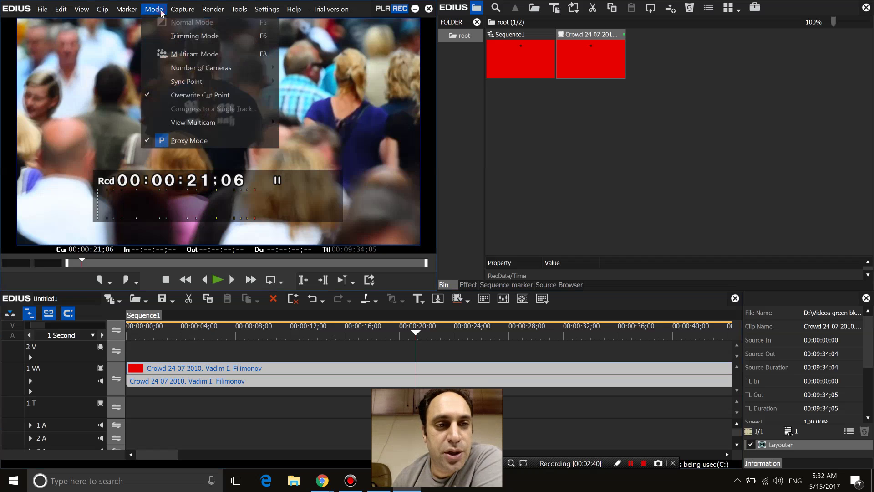
pyautogui.click(183, 140)
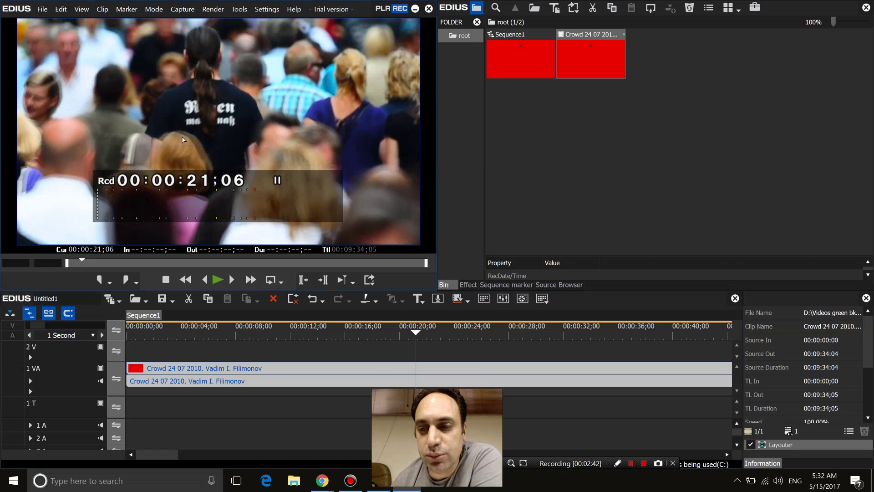
# Switch Proxy Mode on and off again to compare the preview.
pyautogui.click(161, 11)
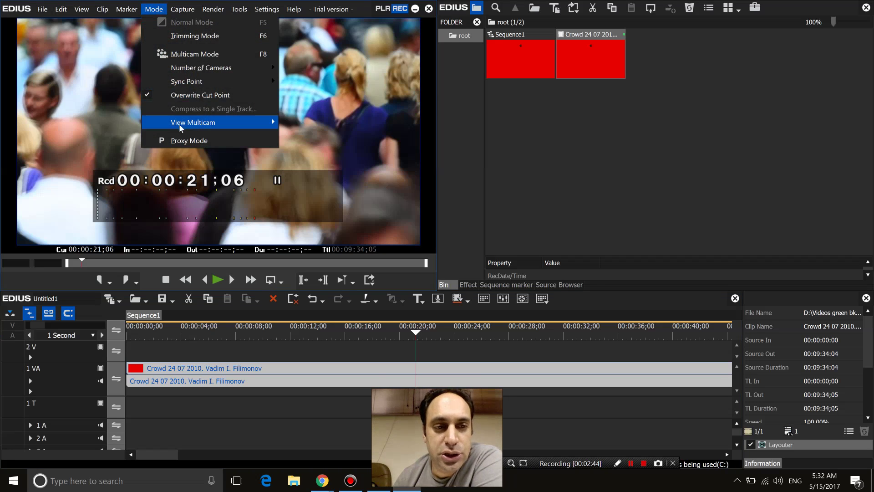
pyautogui.click(181, 139)
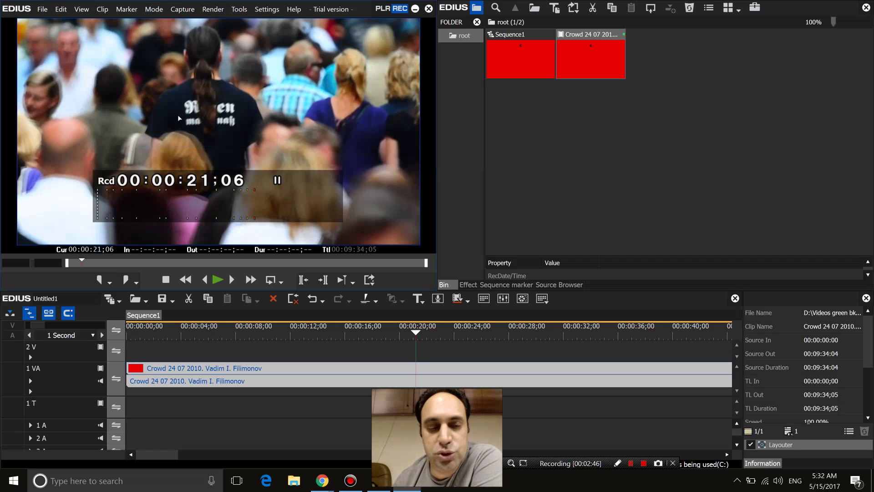
pyautogui.click(162, 12)
pyautogui.click(170, 140)
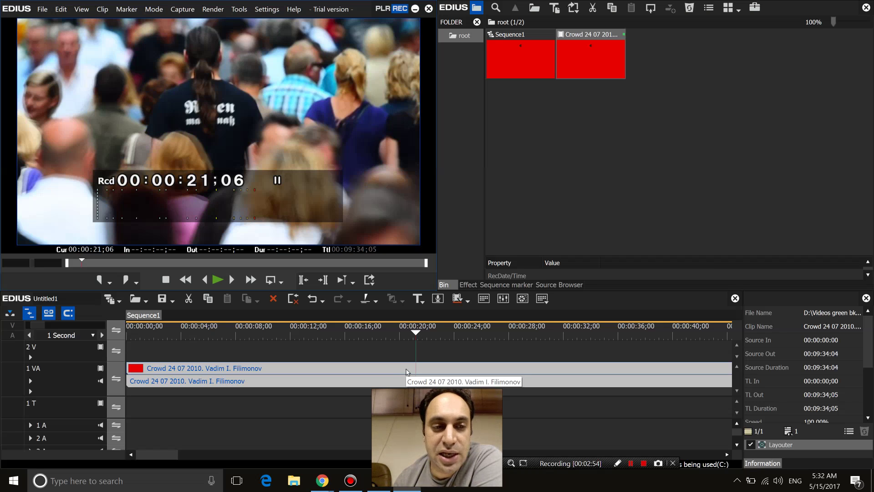
# Set the skipped frames of the multicam view to 15Frames.
pyautogui.click(163, 9)
pyautogui.moveTo(187, 121)
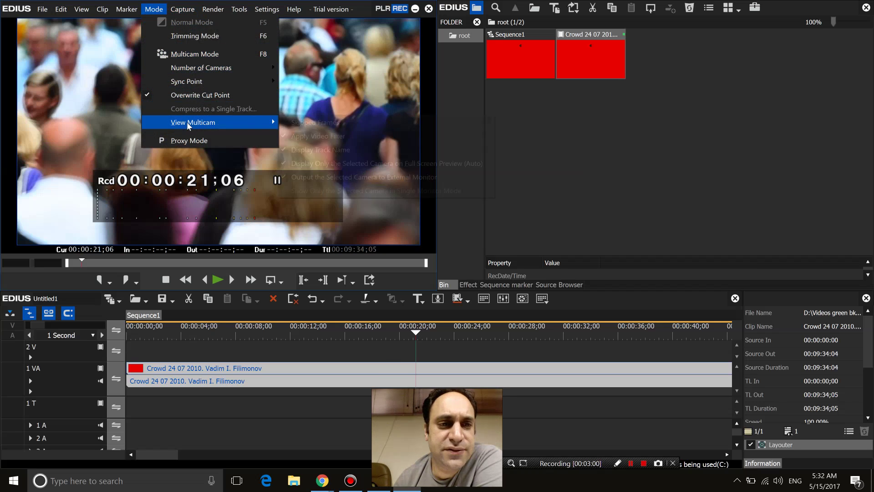
pyautogui.moveTo(308, 124)
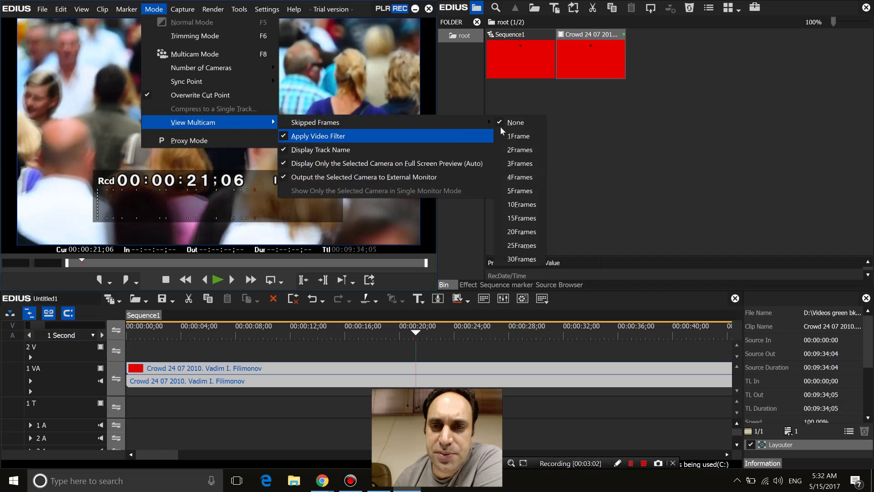
pyautogui.click(528, 217)
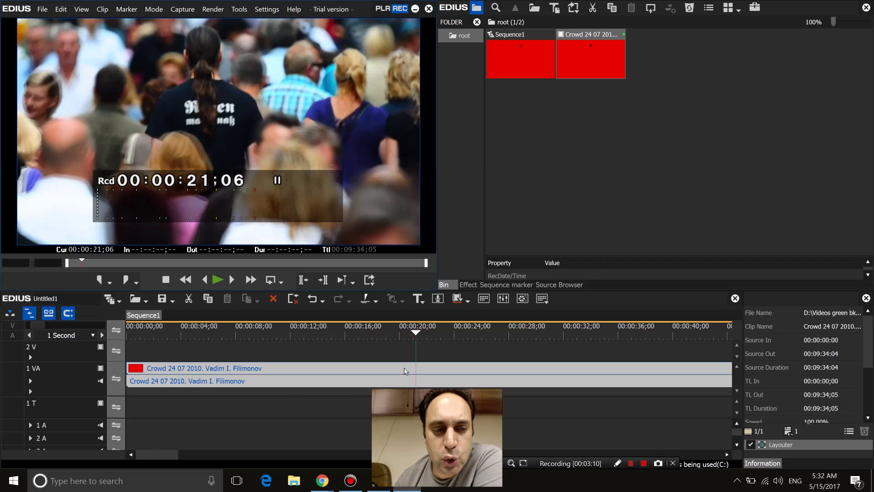
# Mute the audio of track 1 VA and play the sequence from about 00:00:11;07, pausing near 00:00:16;20.
pyautogui.click(100, 383)
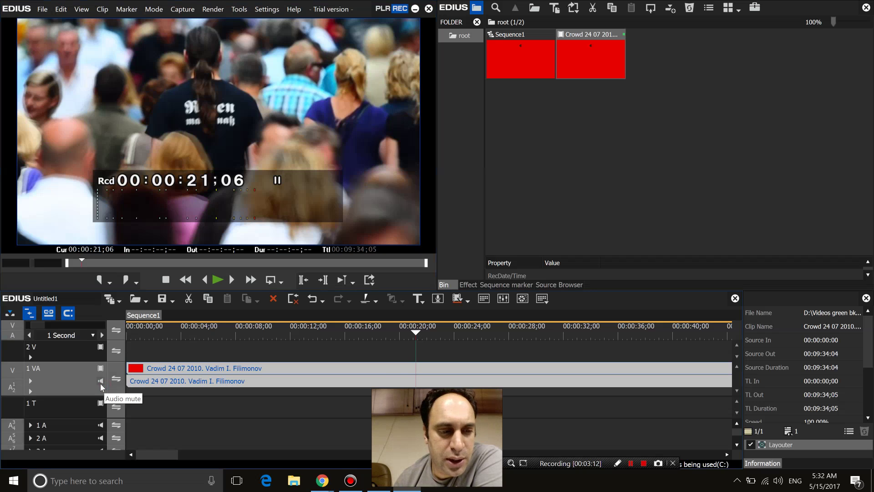
pyautogui.click(100, 382)
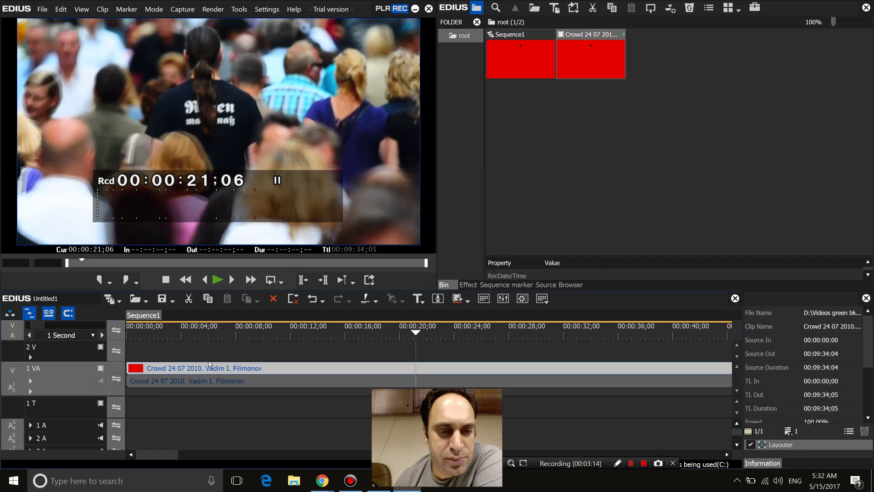
pyautogui.click(280, 331)
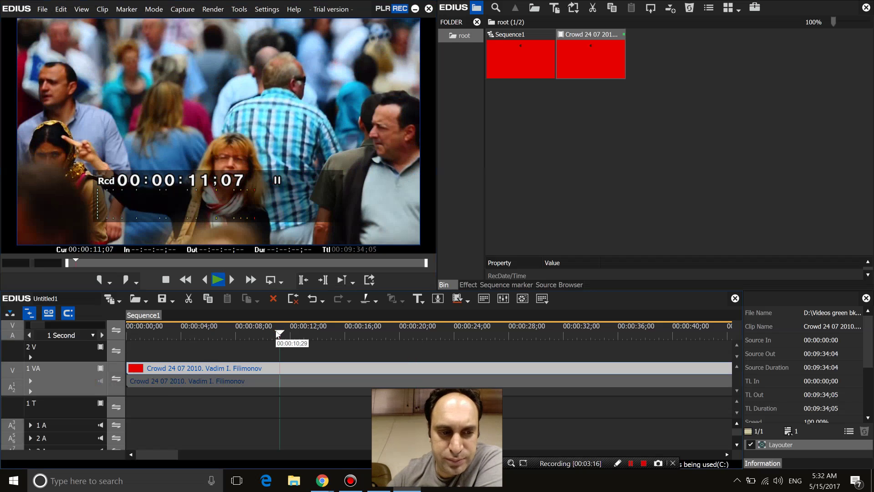
pyautogui.press('space')
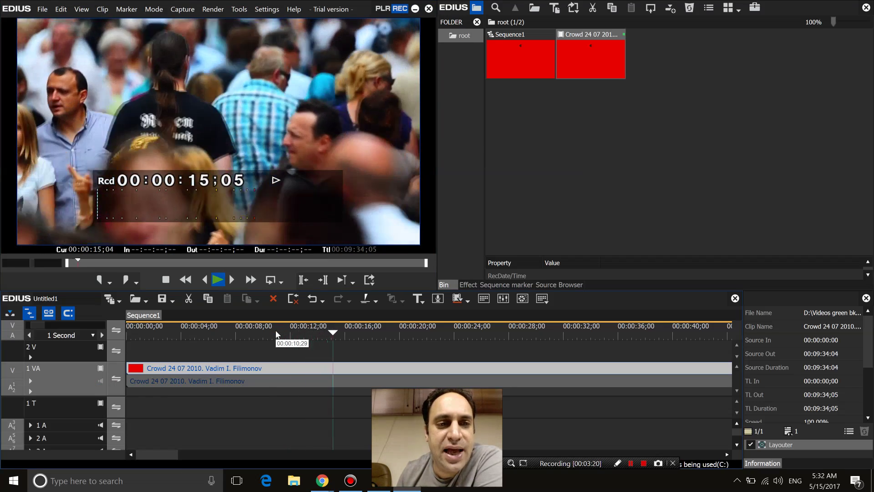
pyautogui.press('space')
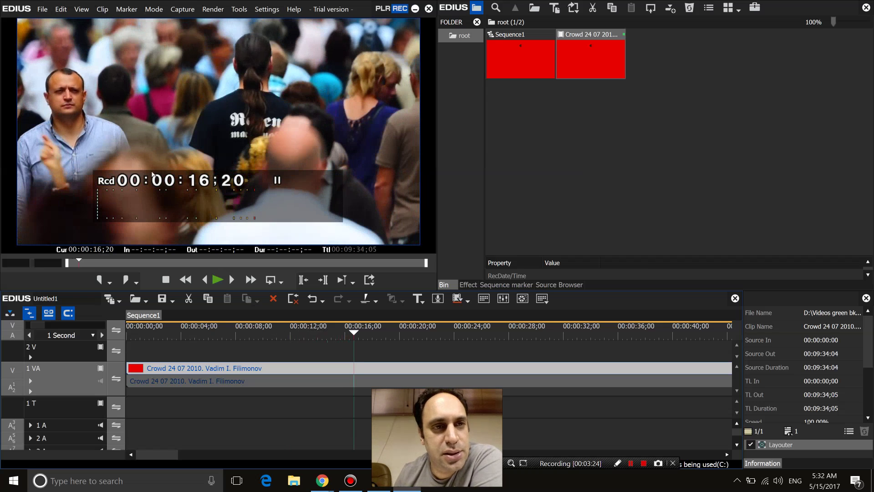
# Set the skipped frames of the multicam view to 30Frames and preview the sequence around 00:00:20;18.
pyautogui.click(154, 9)
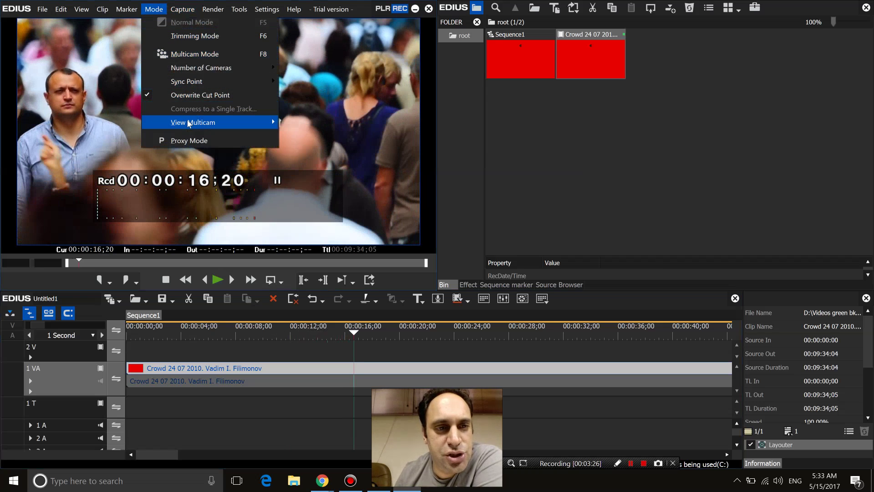
pyautogui.moveTo(424, 130)
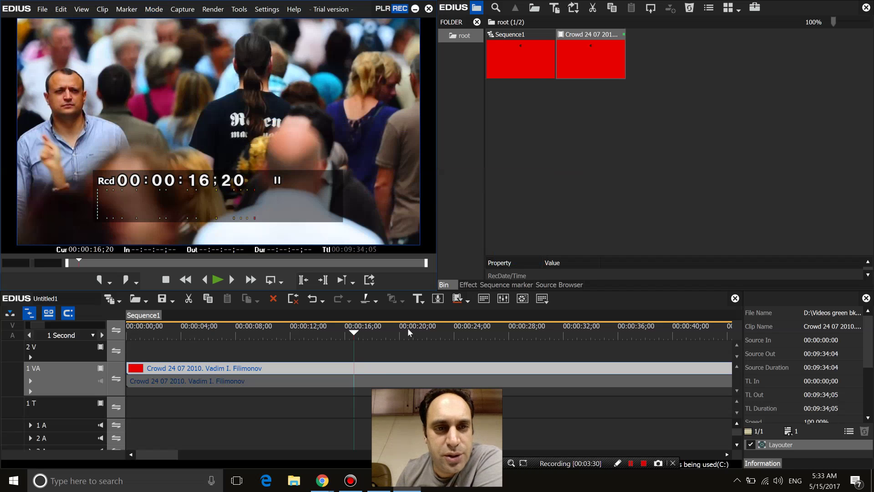
pyautogui.press('space')
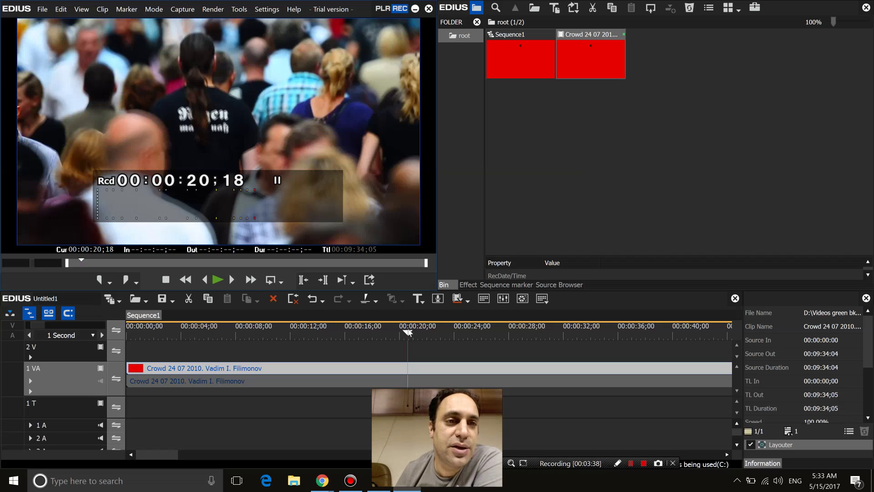
# Set the skipped frames of the multicam view to None.
pyautogui.click(154, 9)
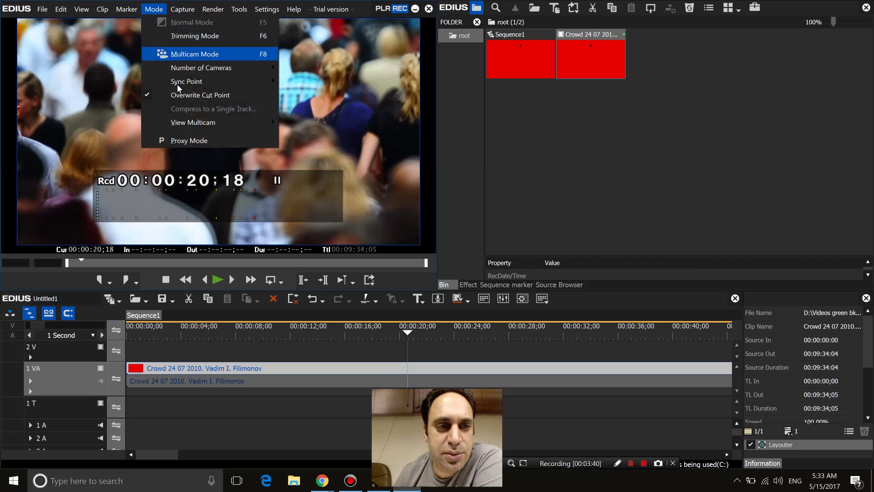
pyautogui.moveTo(196, 86)
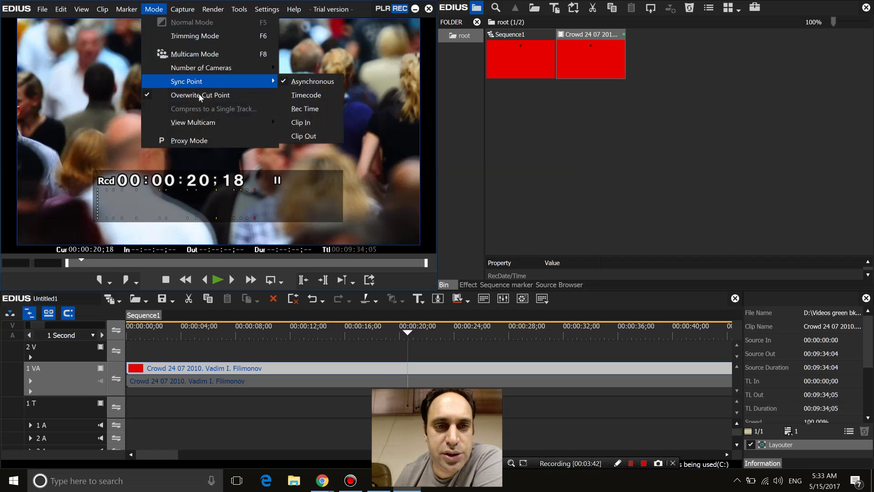
pyautogui.moveTo(268, 122)
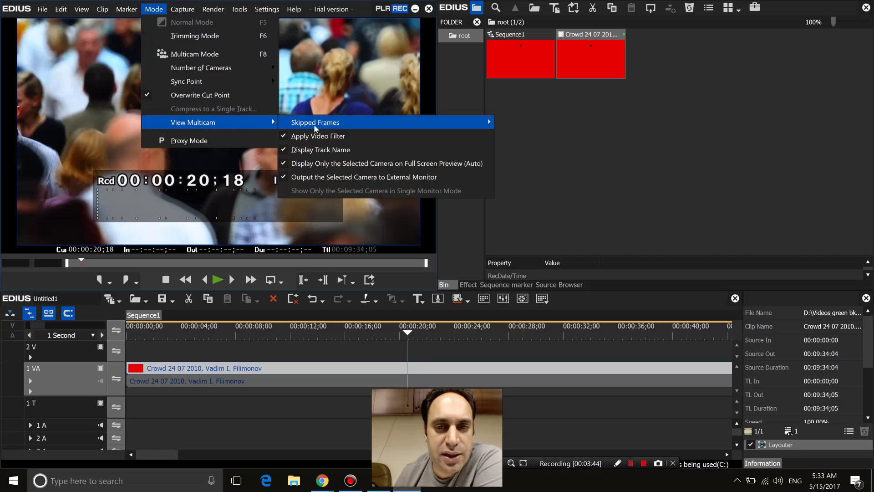
pyautogui.moveTo(490, 121)
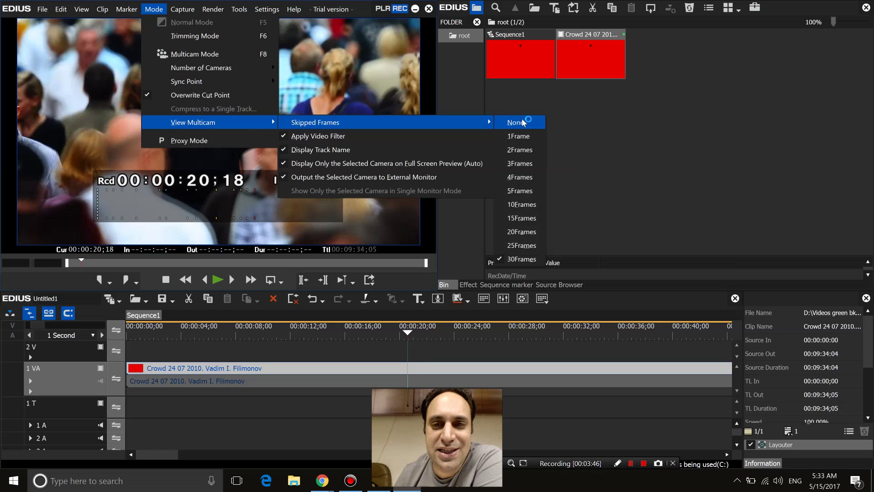
pyautogui.click(516, 122)
# Play the sequence from about 00:00:19;27 to check the preview, pausing near 00:00:22;13.
pyautogui.click(154, 9)
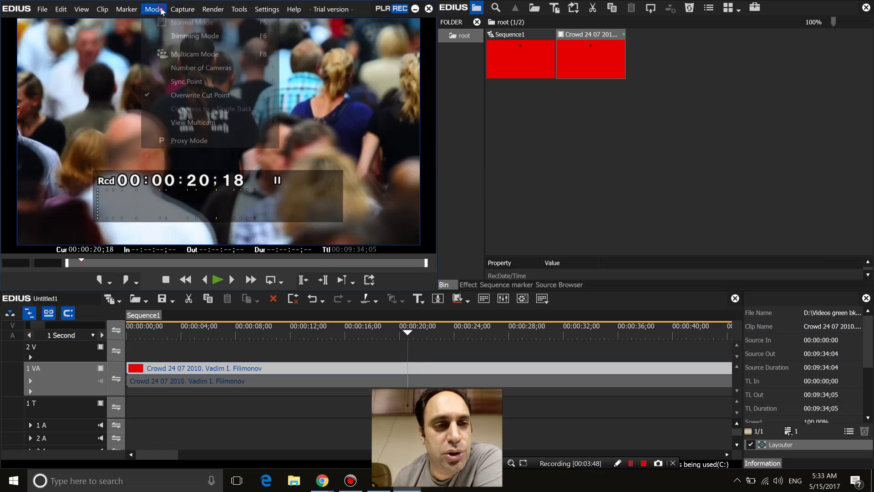
pyautogui.click(399, 336)
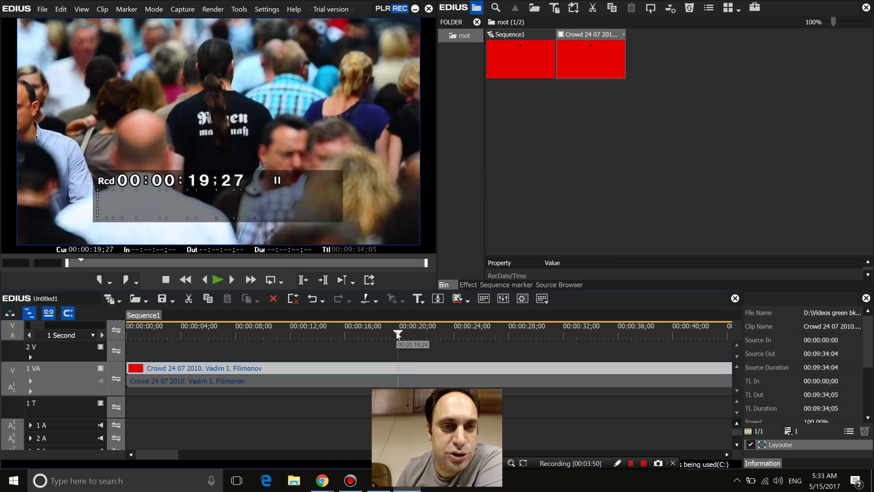
pyautogui.press('space')
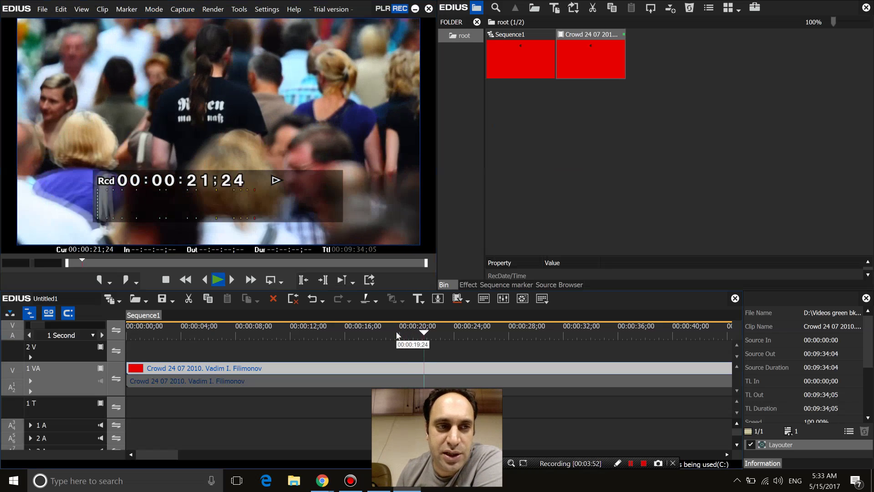
pyautogui.press('space')
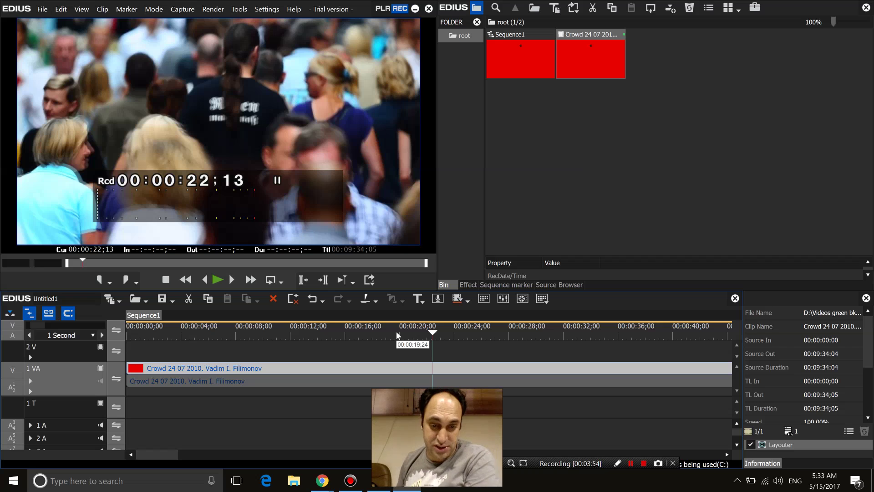